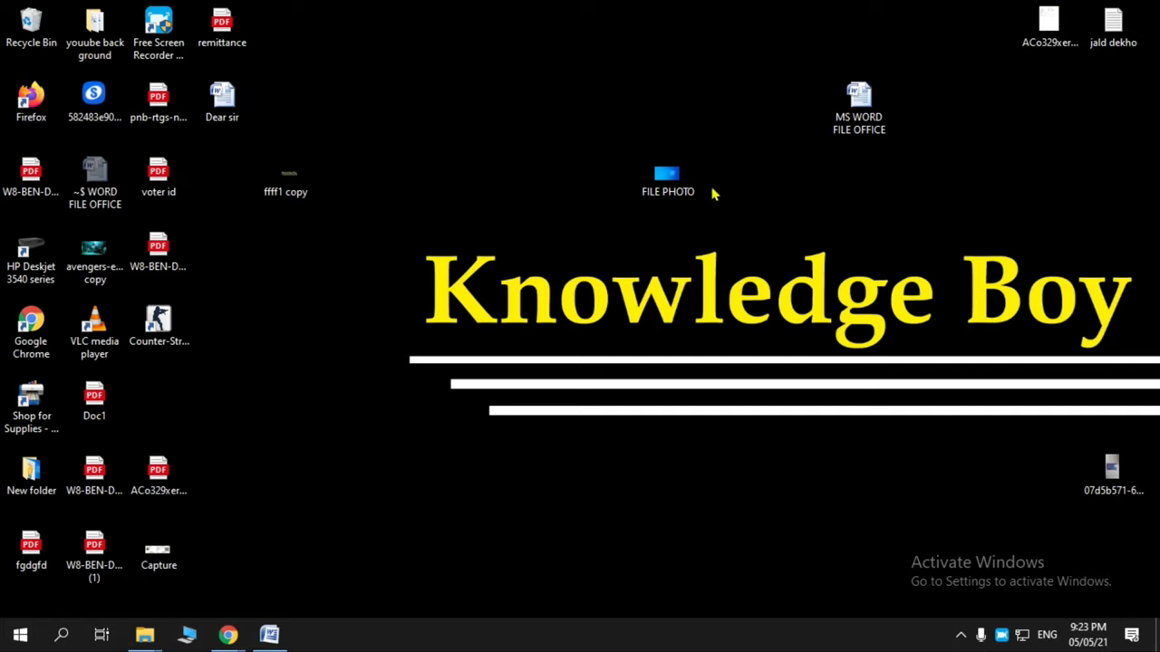
Step: Launch Microsoft Office Word 2007 by searching 'wor' from the Start menu
{"action": "left_click", "coordinate": [20, 634]}
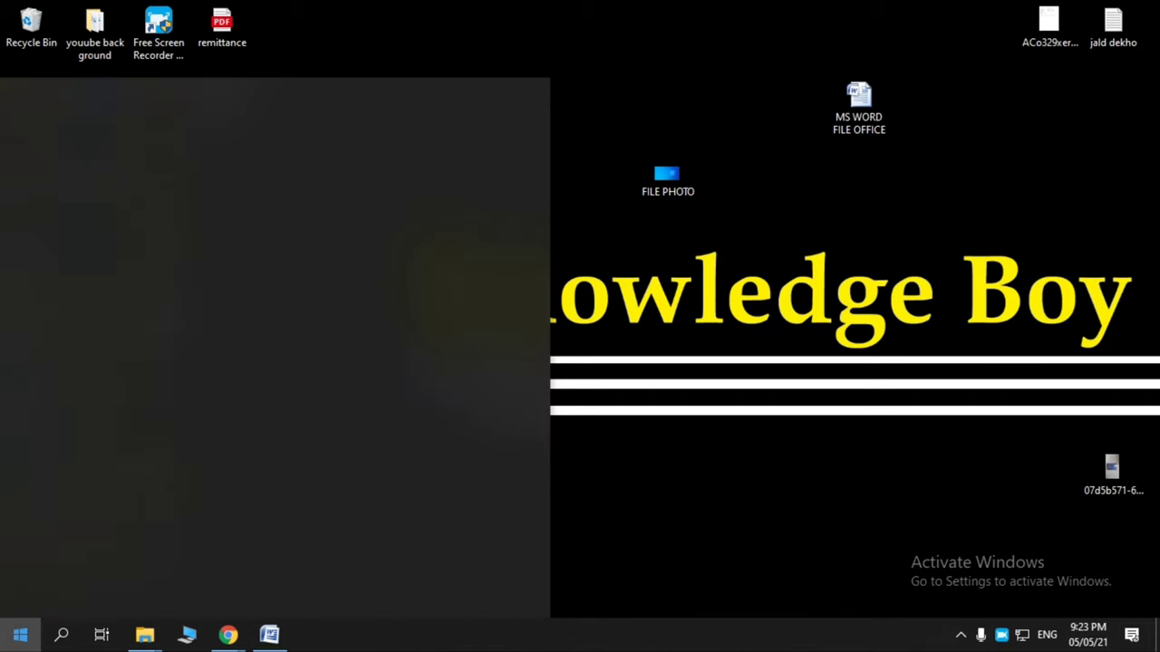
{"action": "type", "text": "wor"}
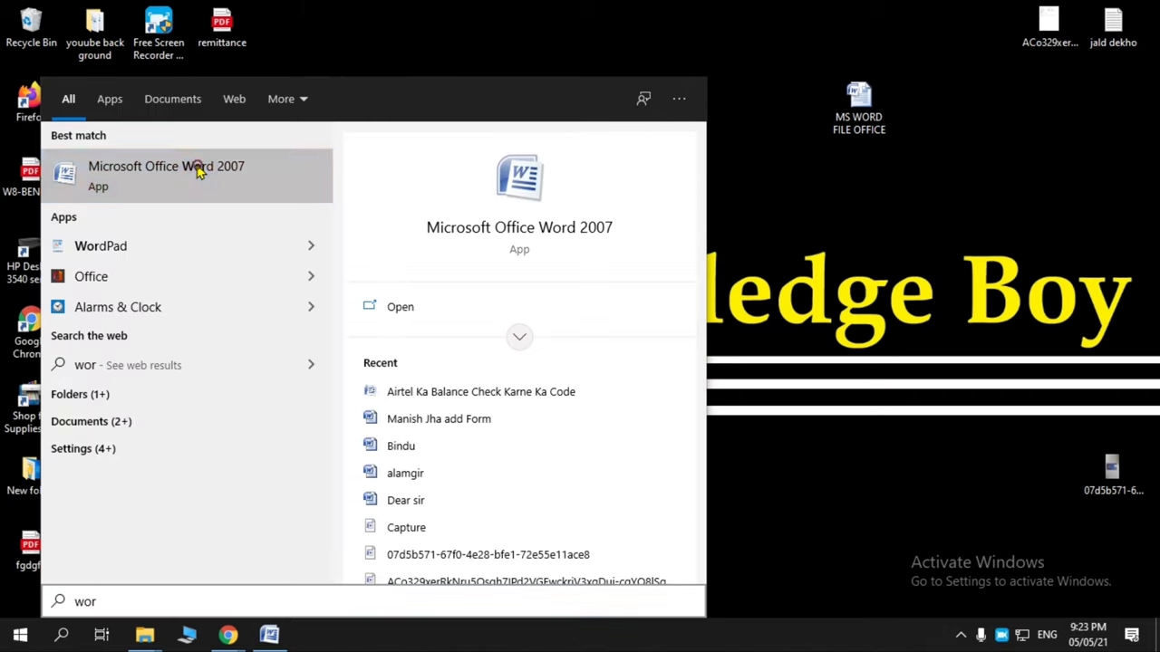
{"action": "left_click", "coordinate": [200, 173]}
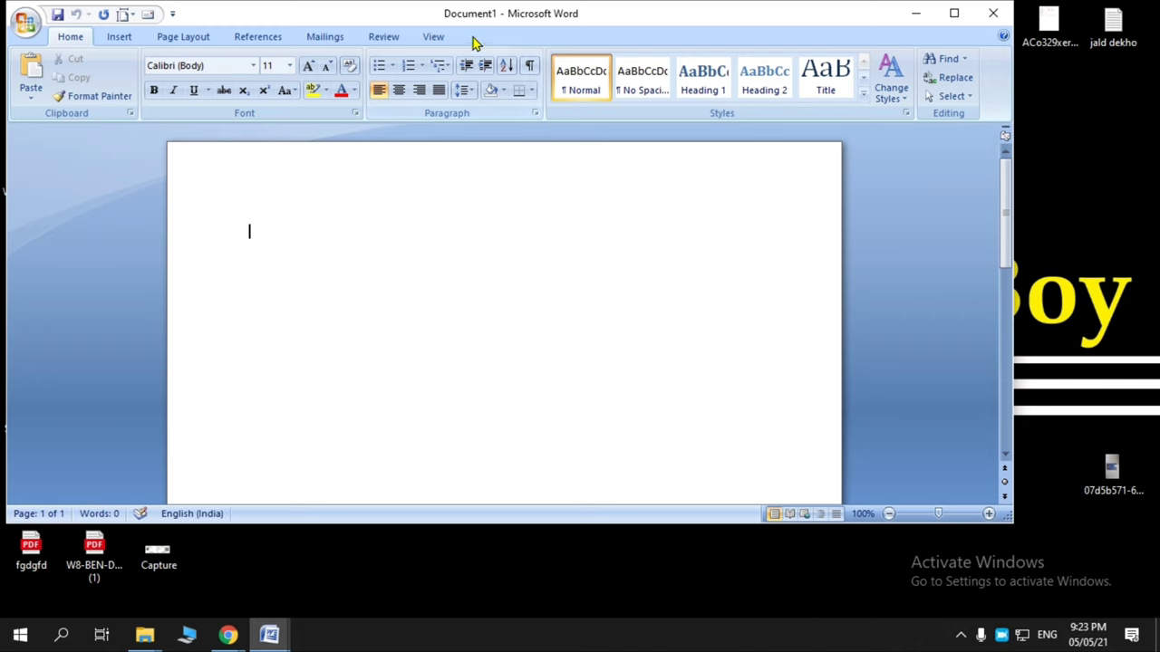
Step: Maximize the Word window and type the 'my name is …' line with the author's name
{"action": "double_click", "coordinate": [474, 13]}
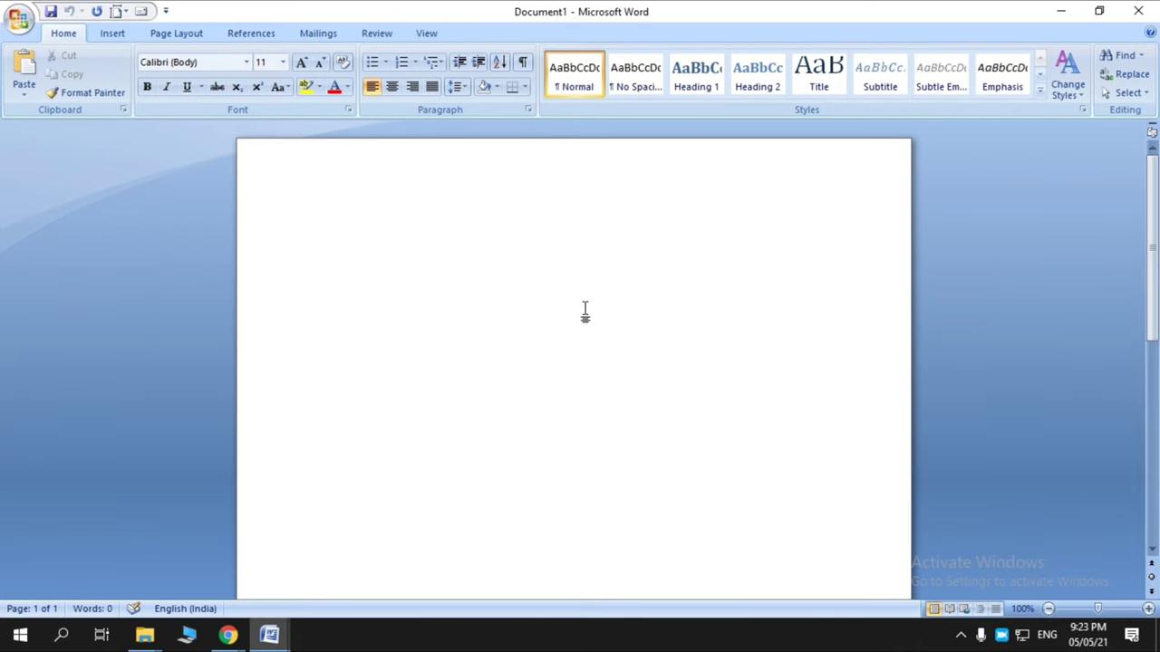
{"action": "type", "text": "my "}
{"action": "type", "text": "name is "}
{"action": "type", "text": "vikas"}
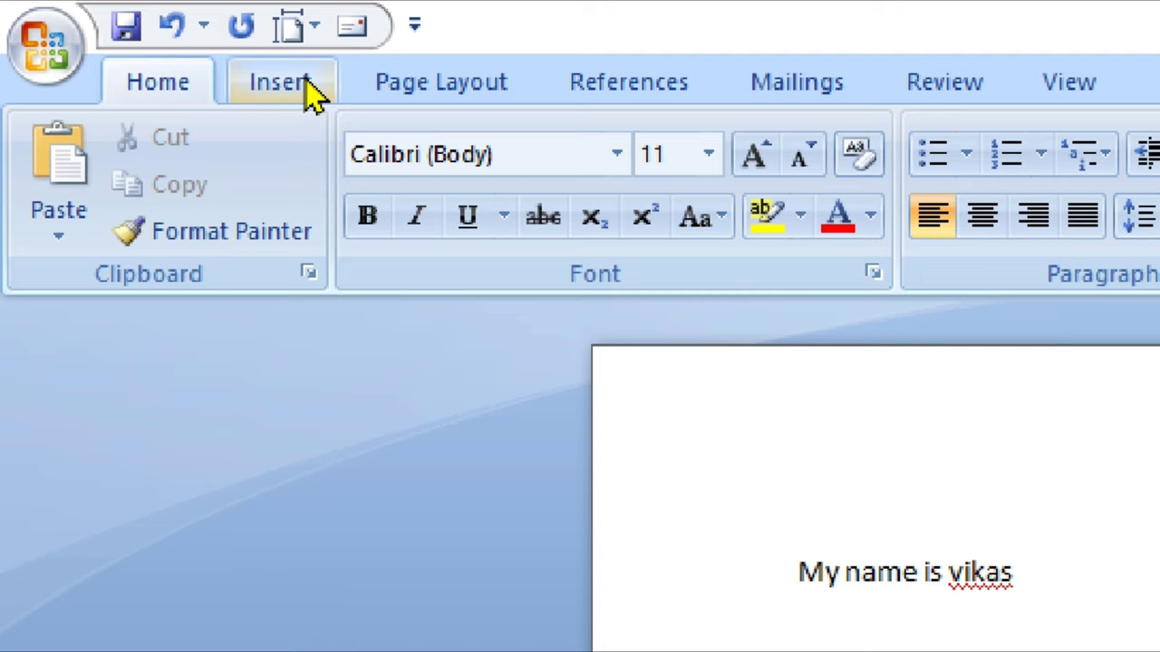
{"action": "left_click", "coordinate": [313, 93]}
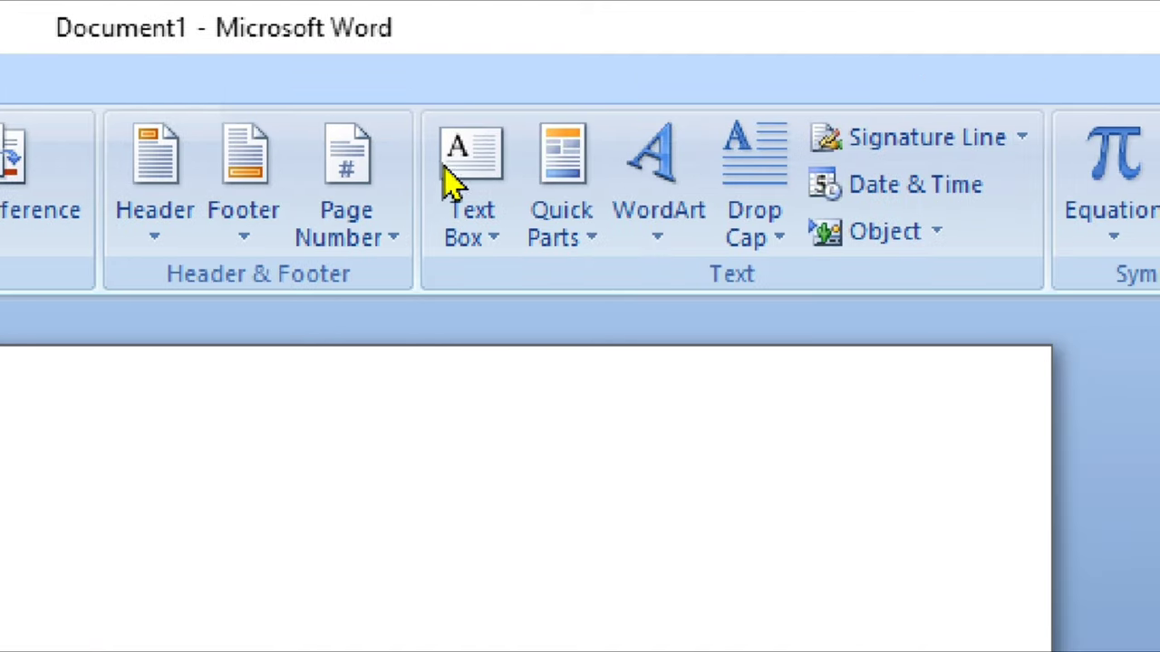
Step: Insert an Alphabet Quote text box and replace its placeholder with 'Time is 7 30'
{"action": "left_click", "coordinate": [480, 240]}
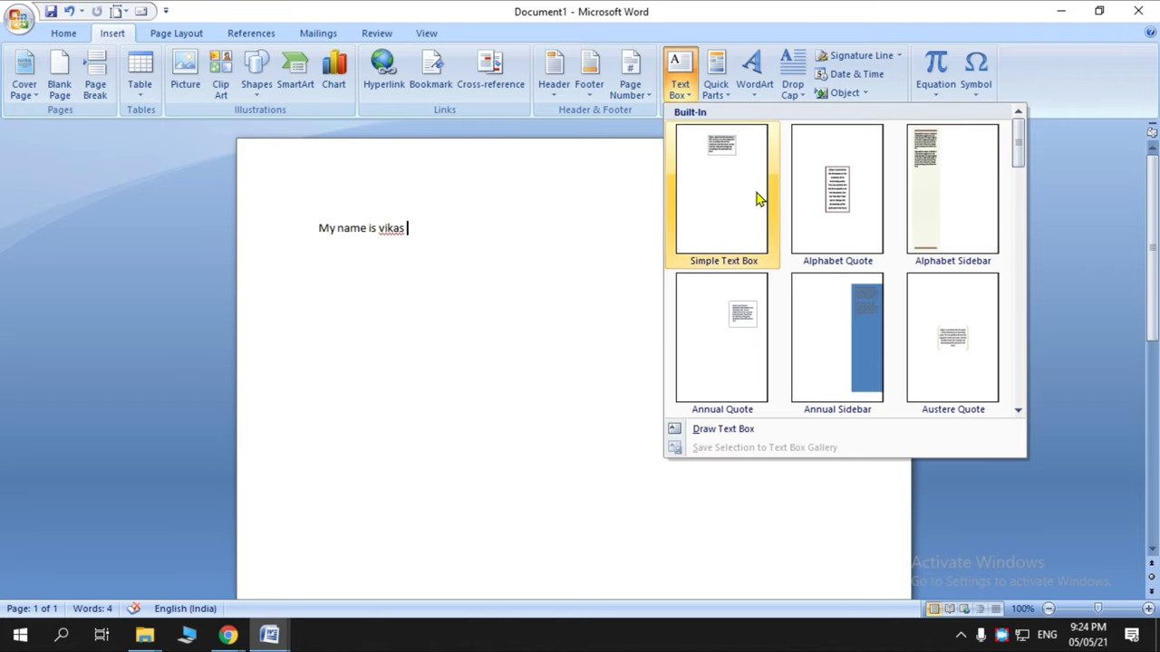
{"action": "left_click", "coordinate": [842, 232]}
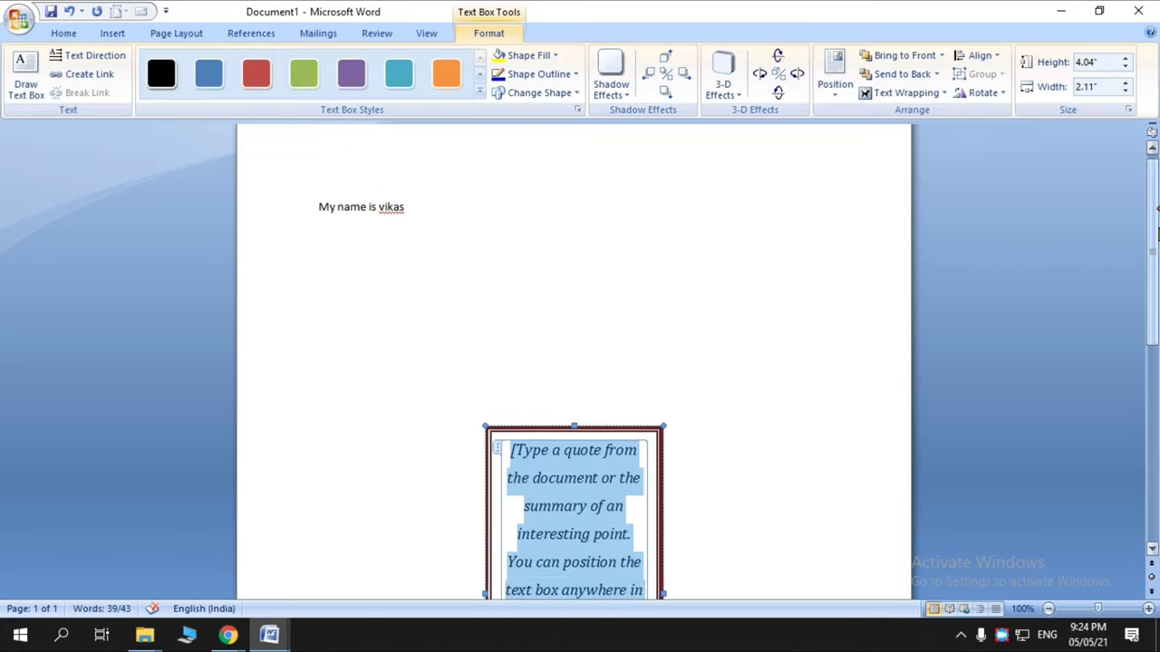
{"action": "left_click_drag", "start_coordinate": [1153, 208], "coordinate": [1153, 303]}
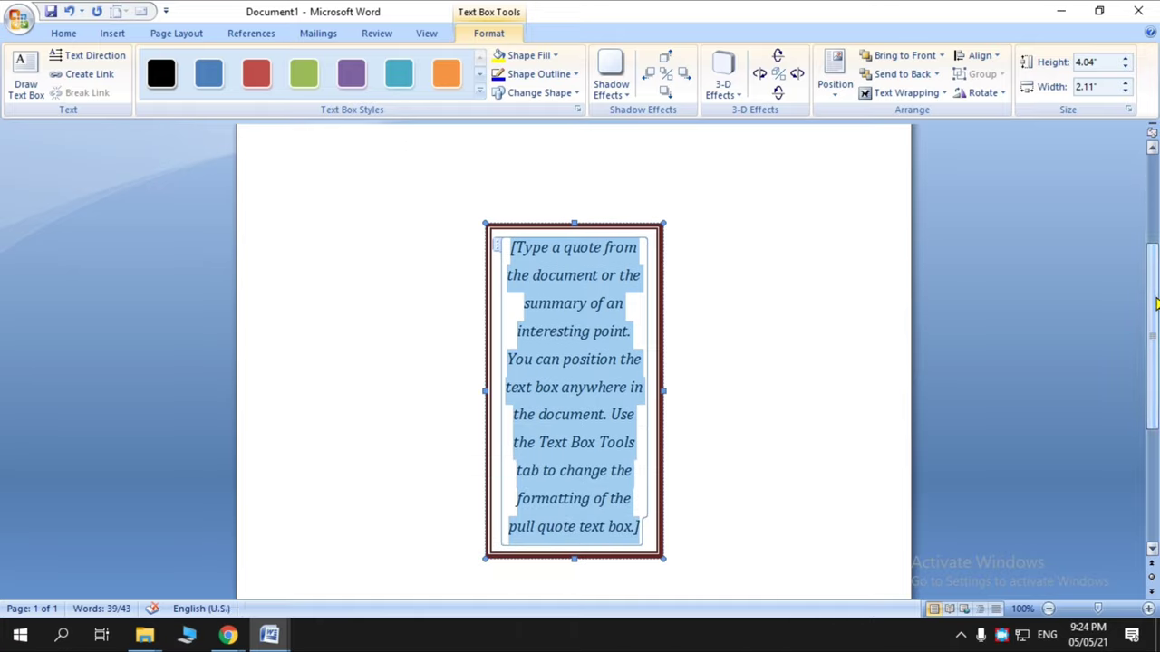
{"action": "key", "text": "Delete"}
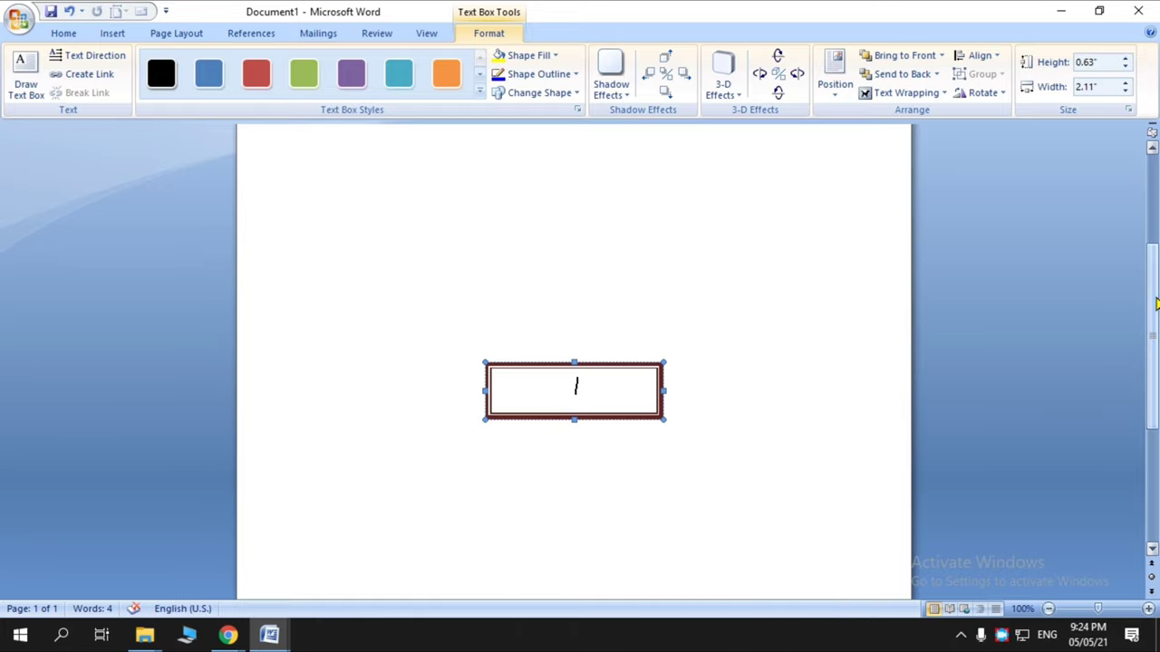
{"action": "type", "text": "Time "}
{"action": "type", "text": "is"}
{"action": "type", "text": " 7 30"}
Step: Remove the extra empty line and add a period after 7, making it 'Time is 7. 30'
{"action": "left_click_drag", "start_coordinate": [1152, 295], "coordinate": [1153, 240]}
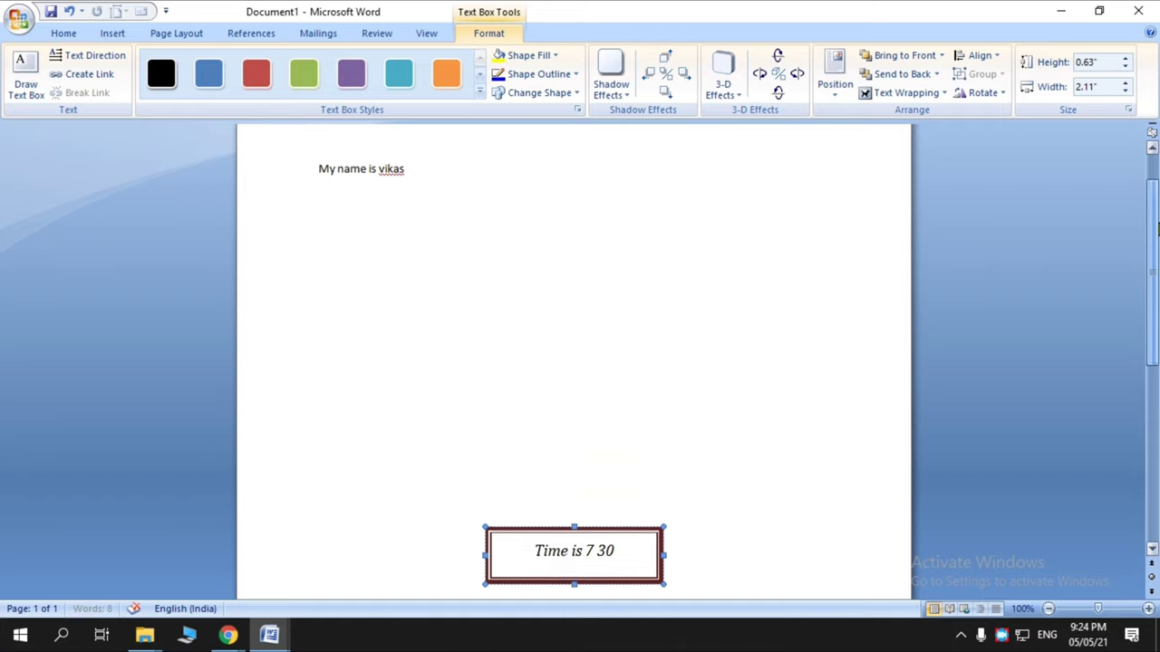
{"action": "key", "text": "Return"}
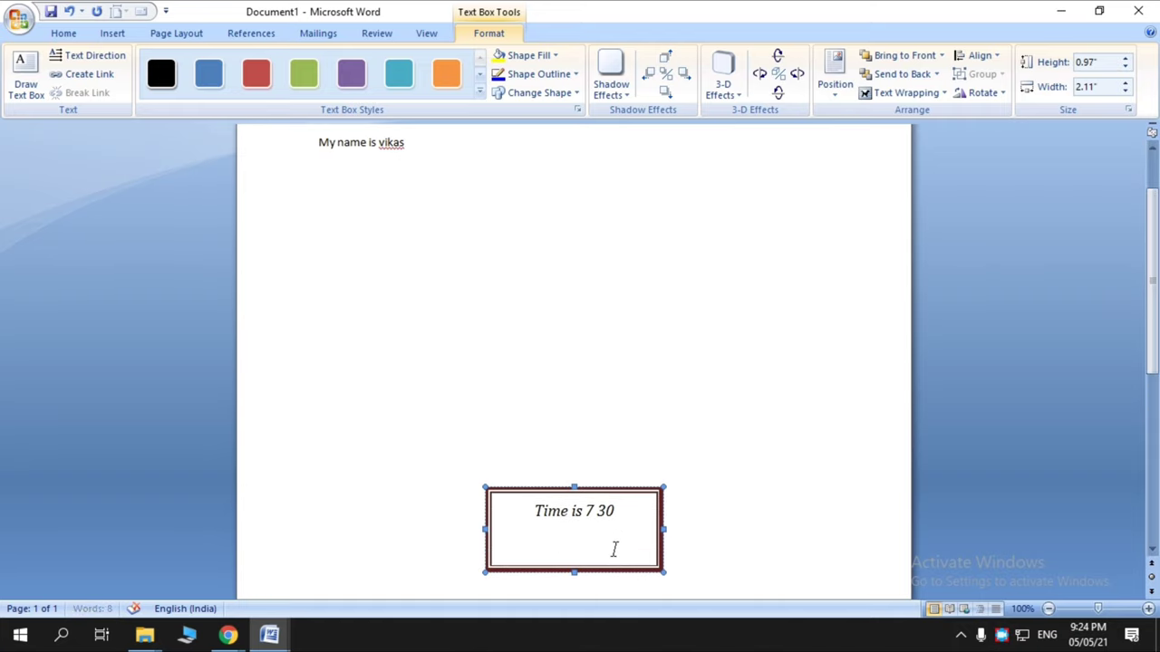
{"action": "key", "text": "BackSpace"}
{"action": "key", "text": "Escape"}
{"action": "key", "text": "Escape"}
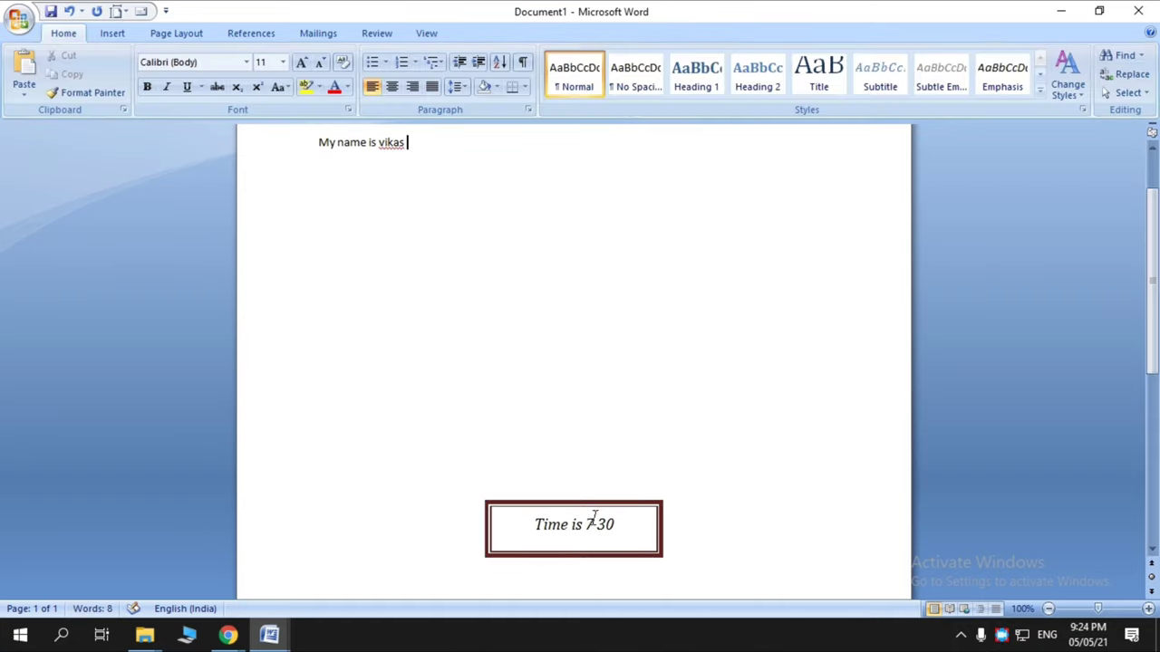
{"action": "left_click", "coordinate": [595, 524]}
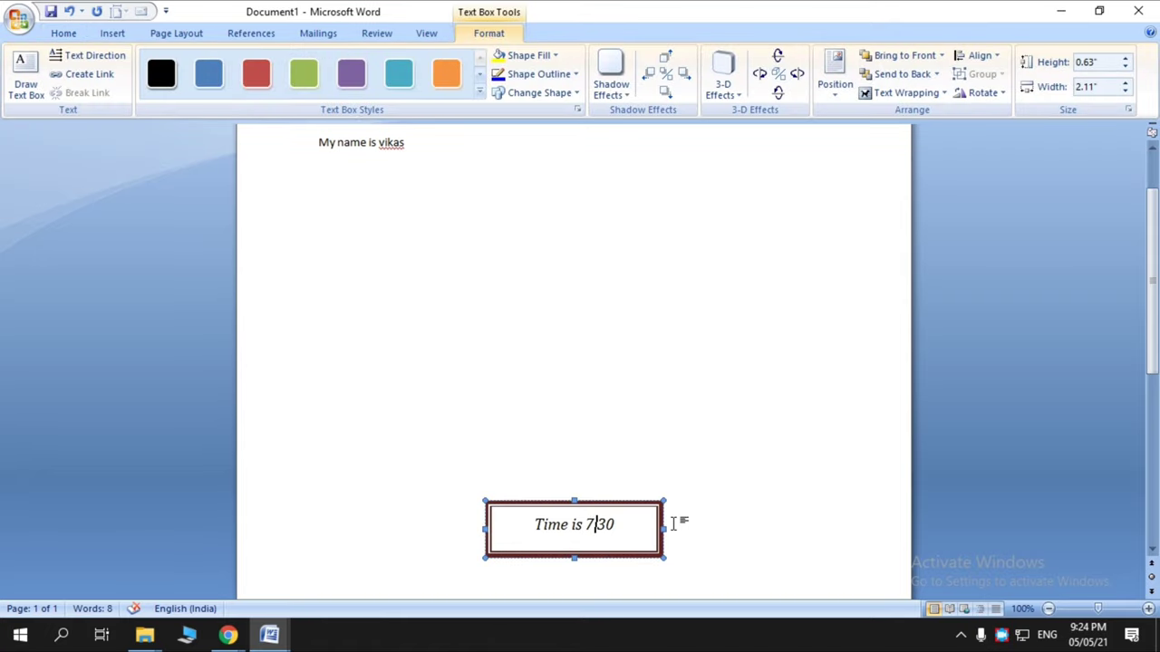
{"action": "type", "text": "."}
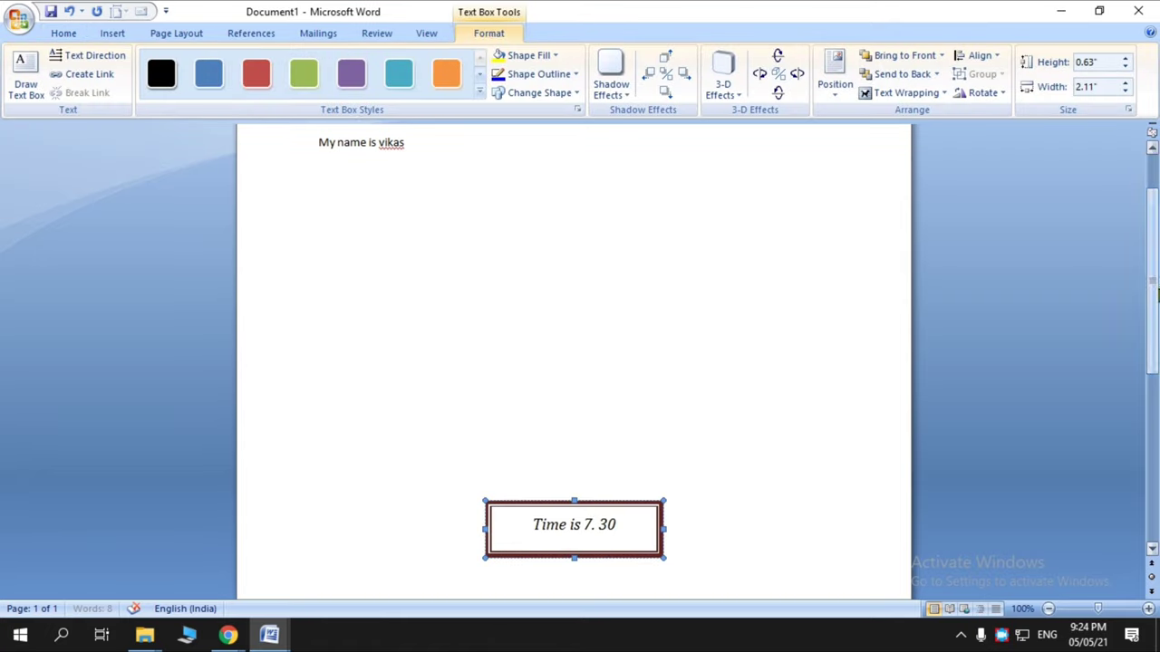
Step: Type 'Win !0' on a new line below the name line
{"action": "scroll", "coordinate": [815, 236], "scroll_direction": "up", "scroll_amount": 2}
{"action": "left_click", "coordinate": [735, 227]}
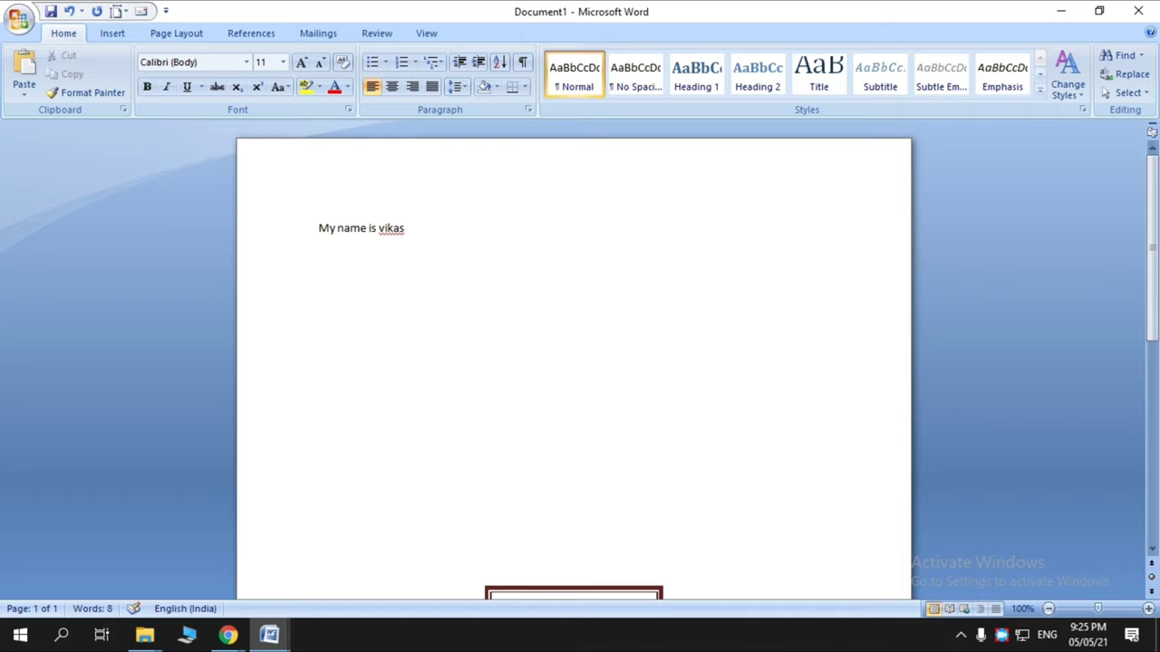
{"action": "type", "text": "Win"}
{"action": "type", "text": "dow !0"}
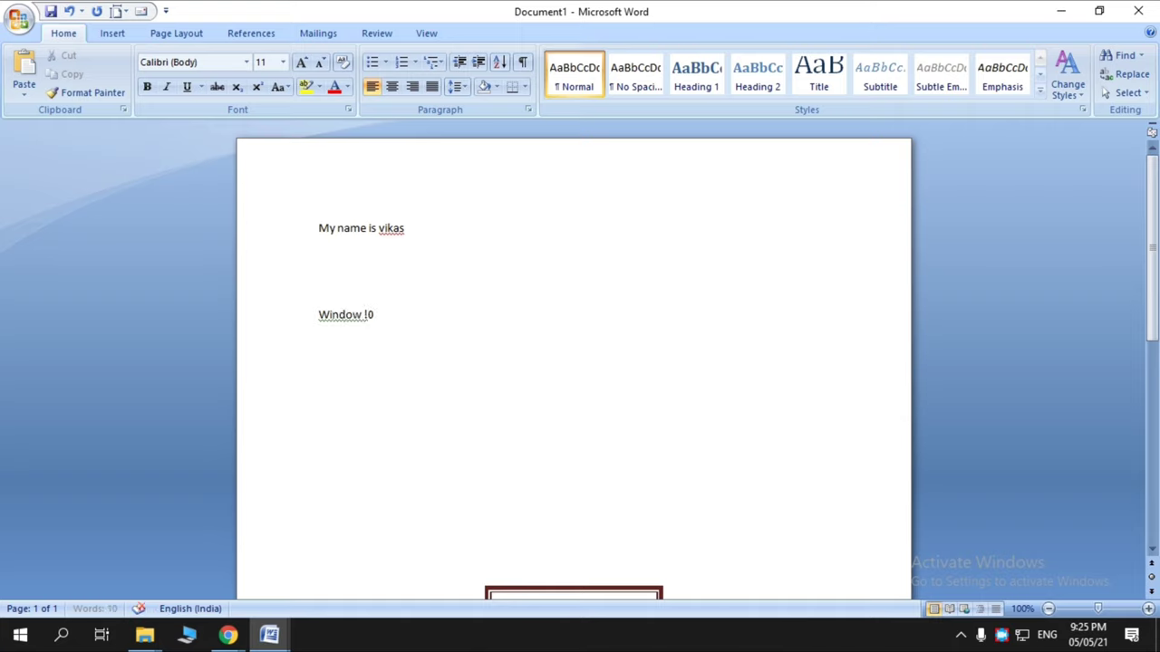
Step: Correct the second line to 'Window 10', start a new paragraph, and open the Shapes gallery
{"action": "key", "text": "BackSpace"}
{"action": "key", "text": "BackSpace"}
{"action": "type", "text": "10"}
{"action": "key", "text": "Return"}
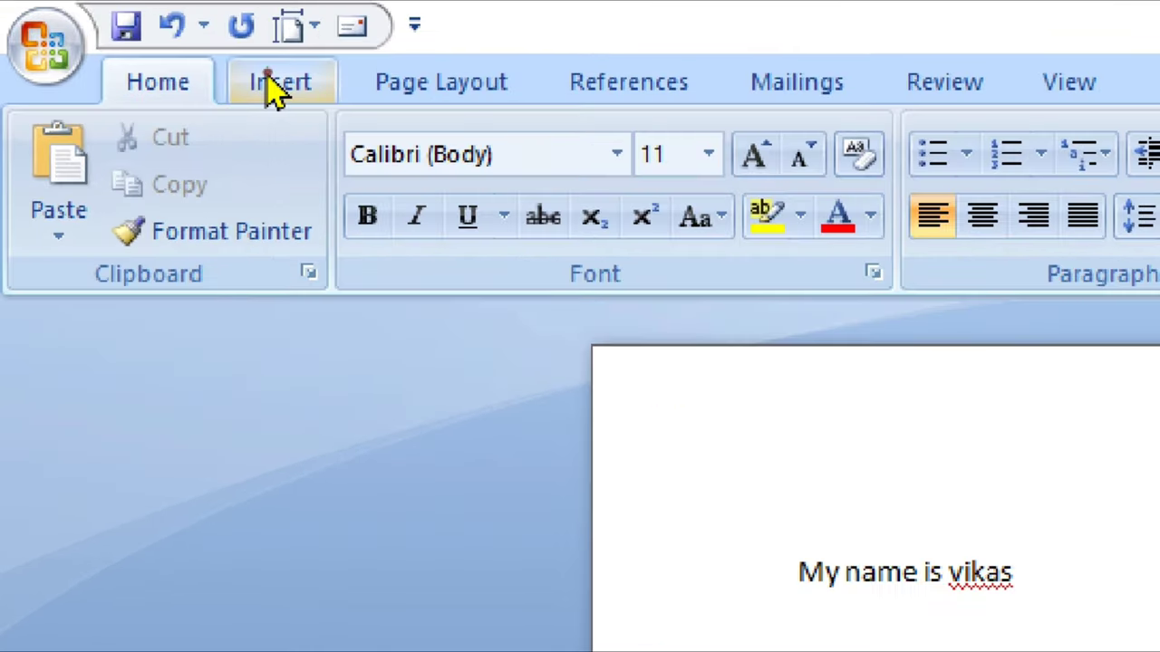
{"action": "left_click", "coordinate": [275, 90]}
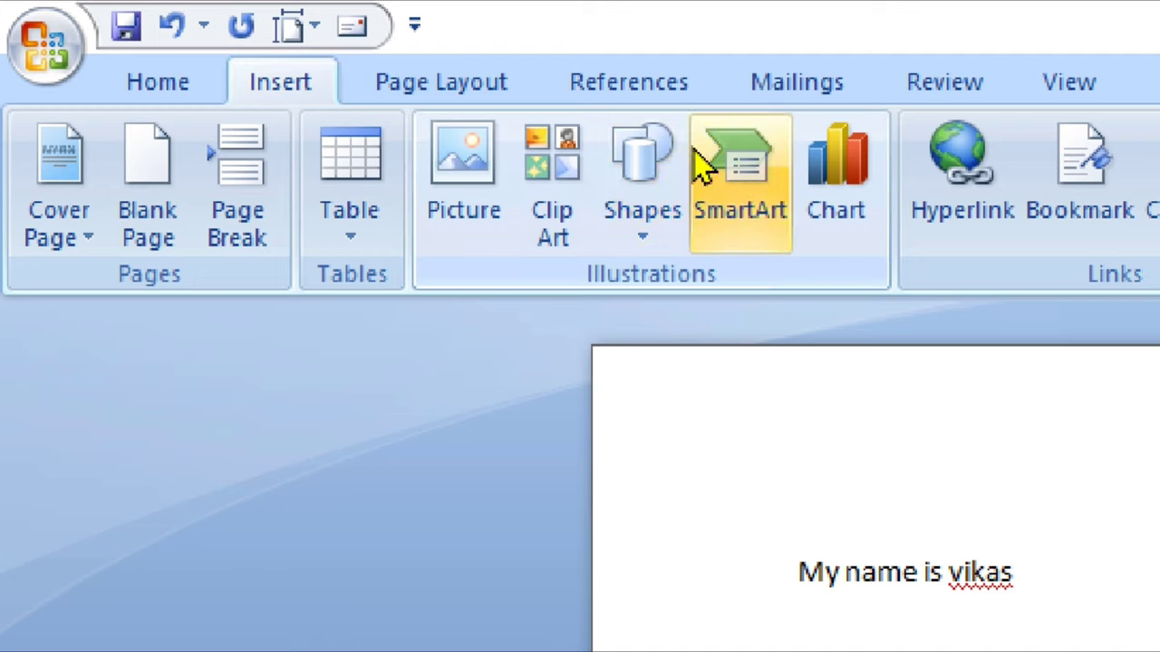
{"action": "left_click", "coordinate": [660, 187]}
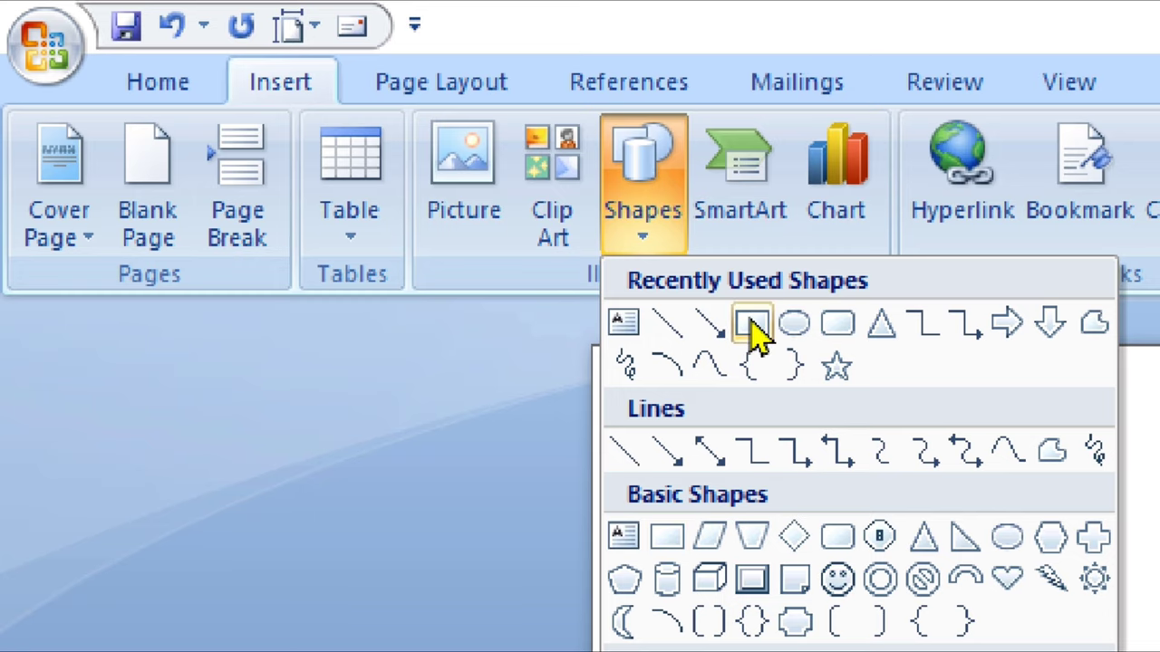
Step: Pick the Rectangle shape and draw it on the page beneath 'Window 10'
{"action": "left_click", "coordinate": [752, 323]}
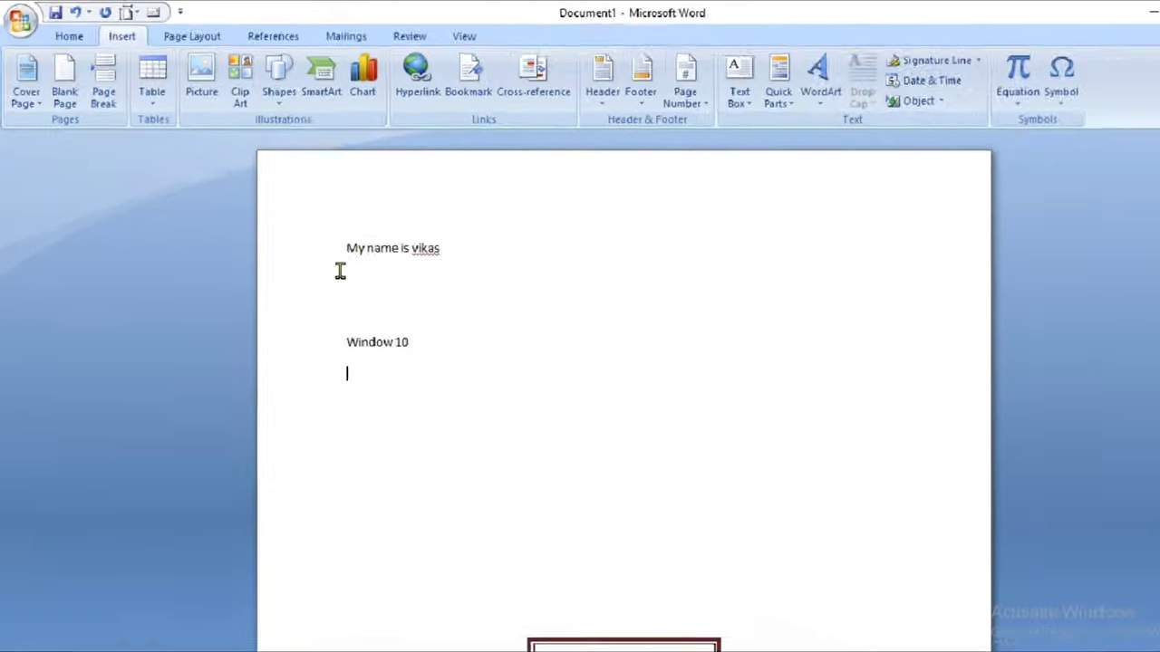
{"action": "left_click", "coordinate": [257, 73]}
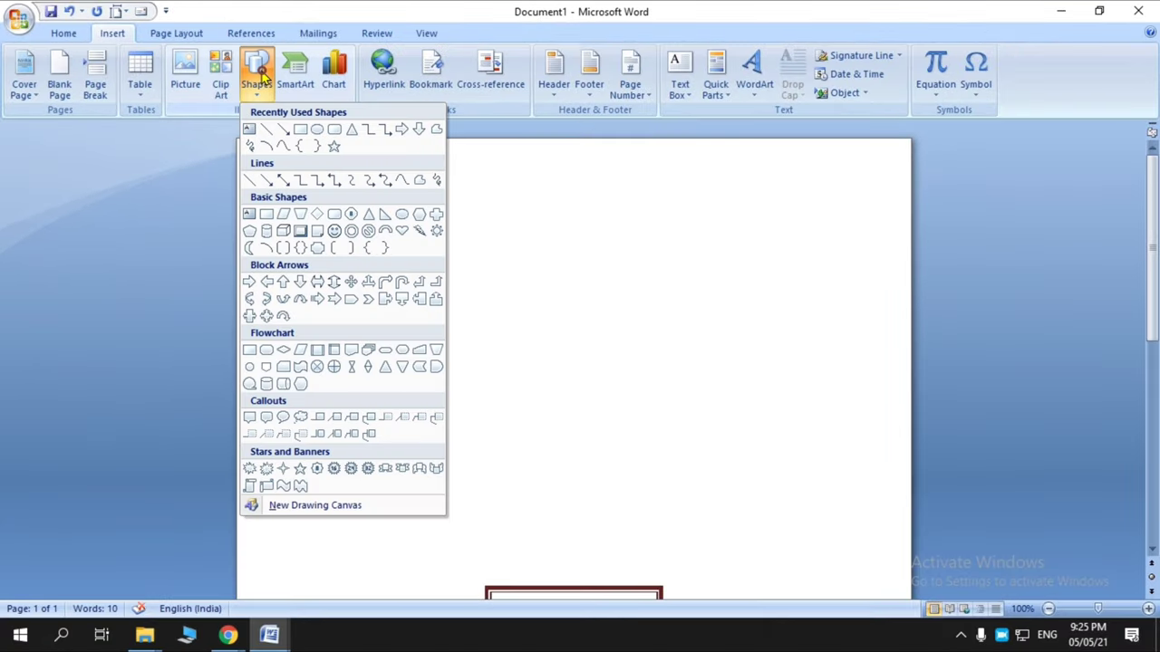
{"action": "left_click", "coordinate": [303, 129]}
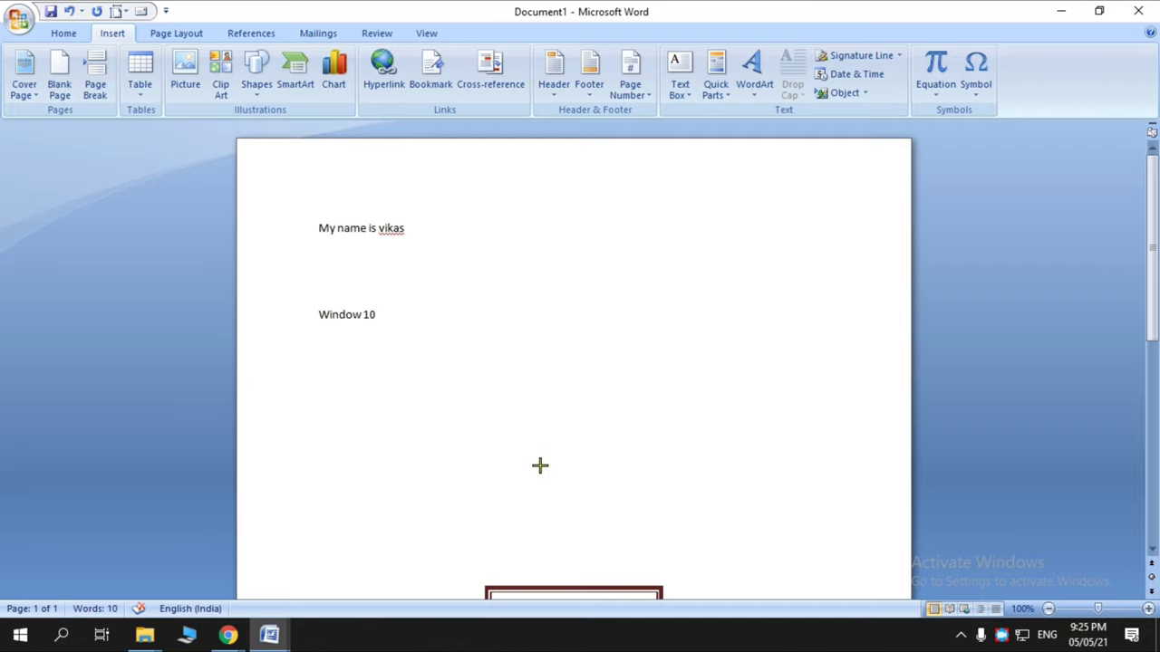
{"action": "left_click_drag", "start_coordinate": [317, 330], "coordinate": [577, 472]}
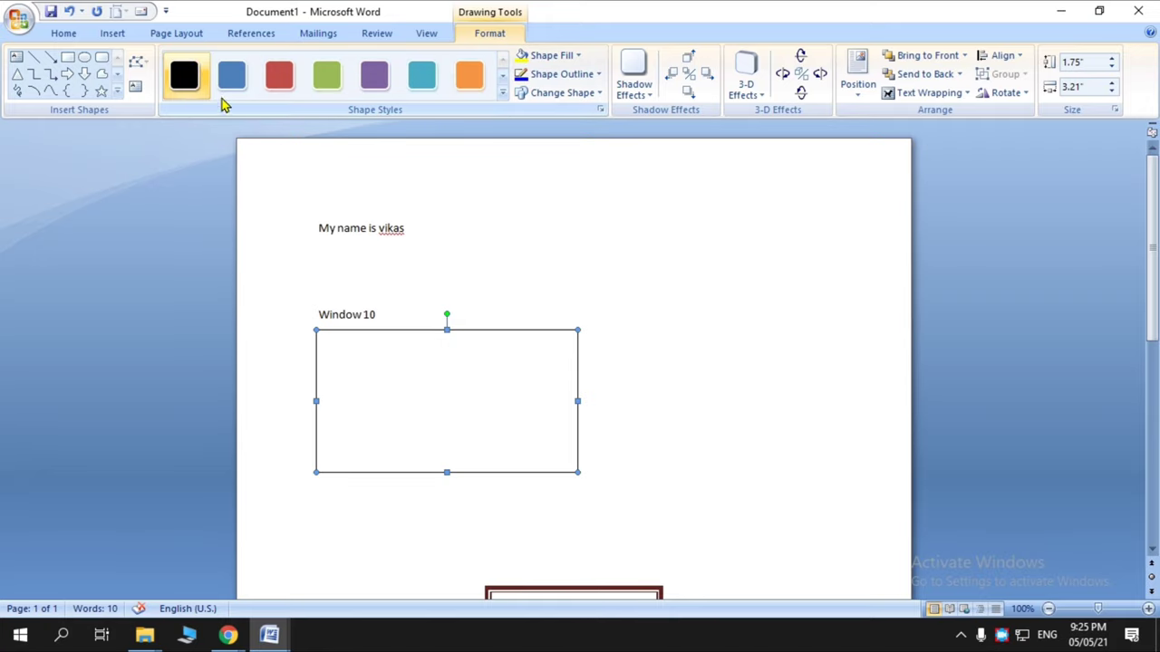
Step: Give the rectangle the thick black Colored Outline style and a light tan fill
{"action": "left_click", "coordinate": [503, 94]}
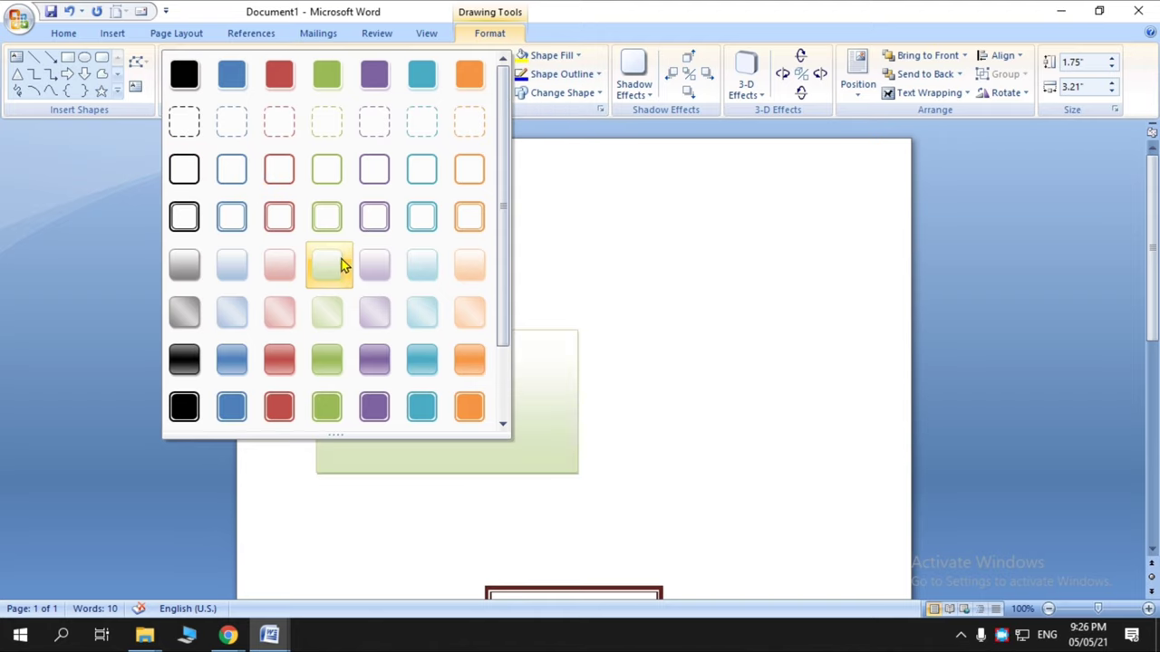
{"action": "left_click", "coordinate": [183, 177]}
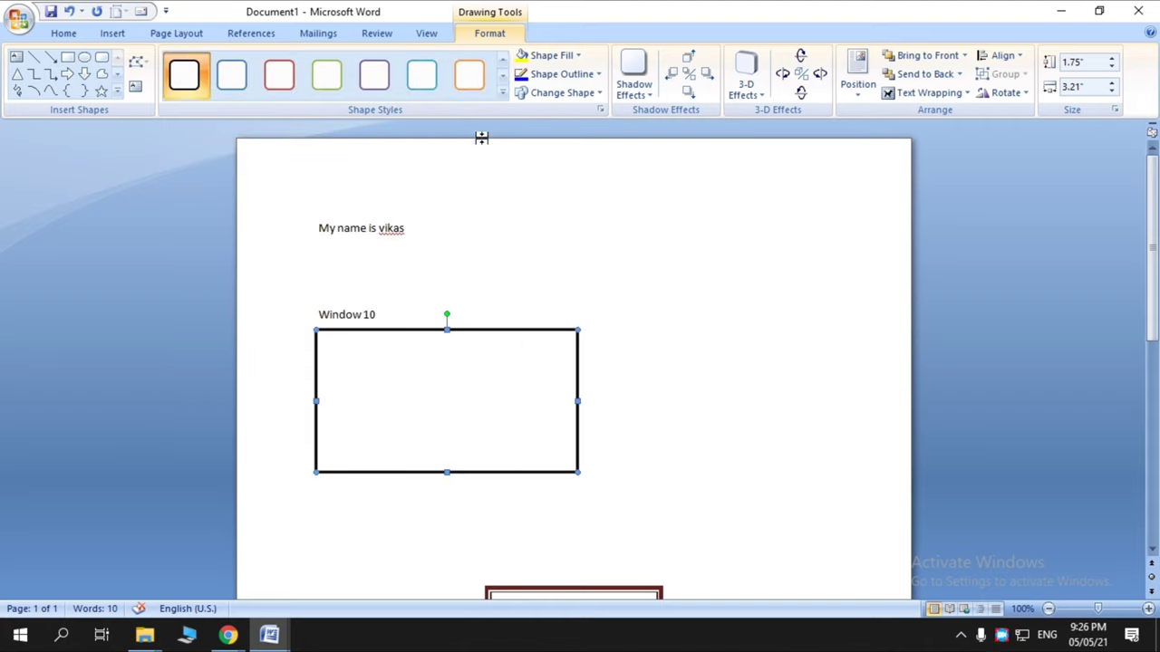
{"action": "left_click", "coordinate": [577, 55]}
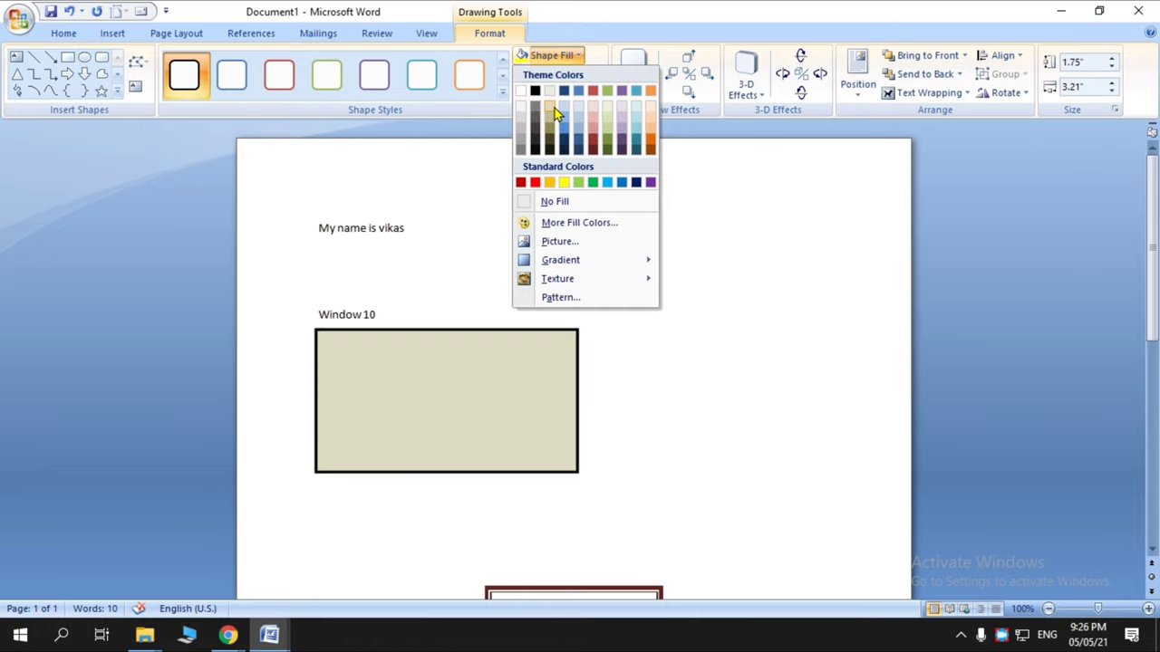
{"action": "left_click", "coordinate": [554, 109]}
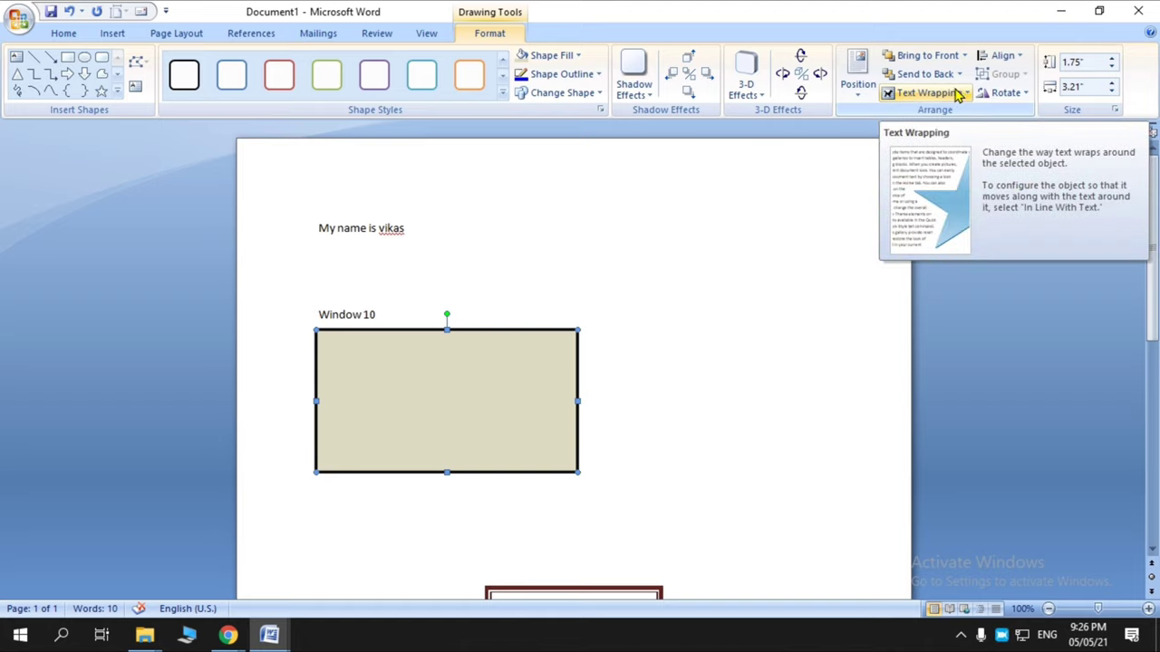
Step: Set the rectangle's text wrapping to In Front of Text and nudge it slightly lower
{"action": "left_click", "coordinate": [922, 97]}
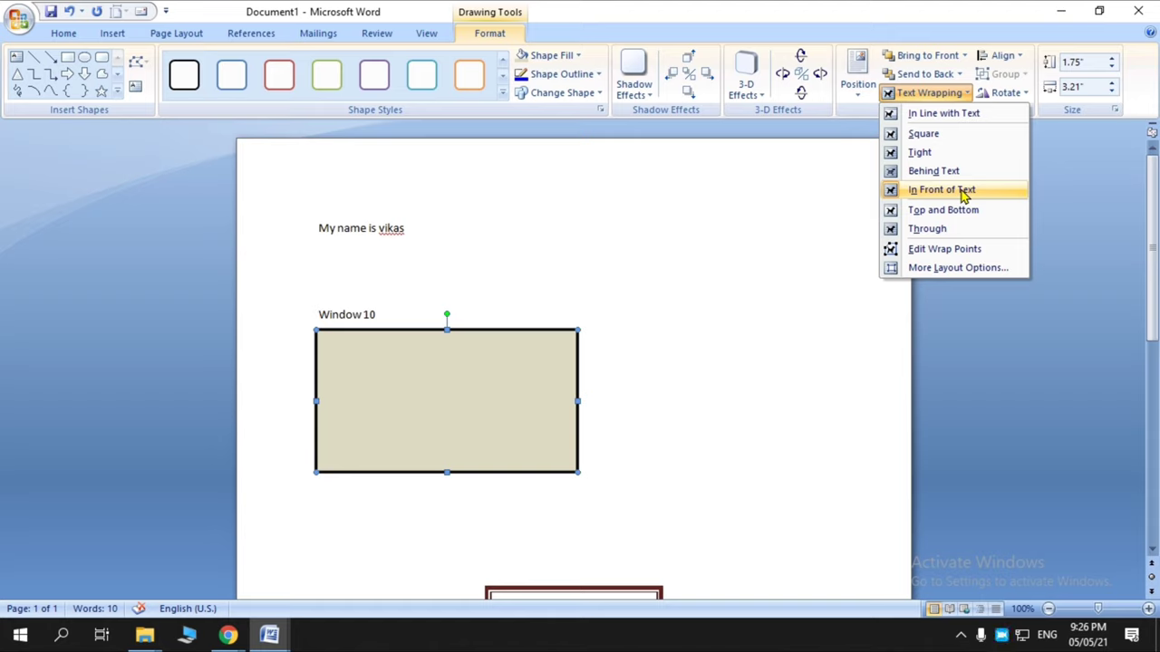
{"action": "left_click", "coordinate": [964, 192]}
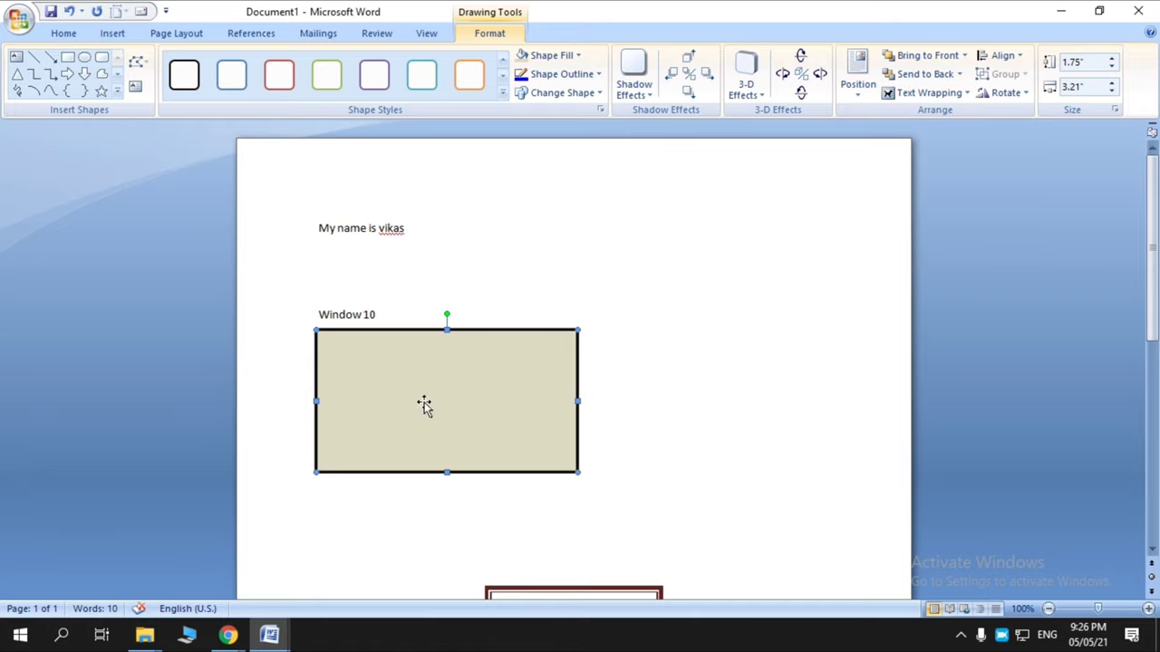
{"action": "mouse_move", "coordinate": [424, 407]}
{"action": "left_mouse_down"}
{"action": "mouse_move", "coordinate": [514, 281]}
{"action": "mouse_move", "coordinate": [430, 279]}
{"action": "mouse_move", "coordinate": [431, 443]}
{"action": "left_mouse_up"}
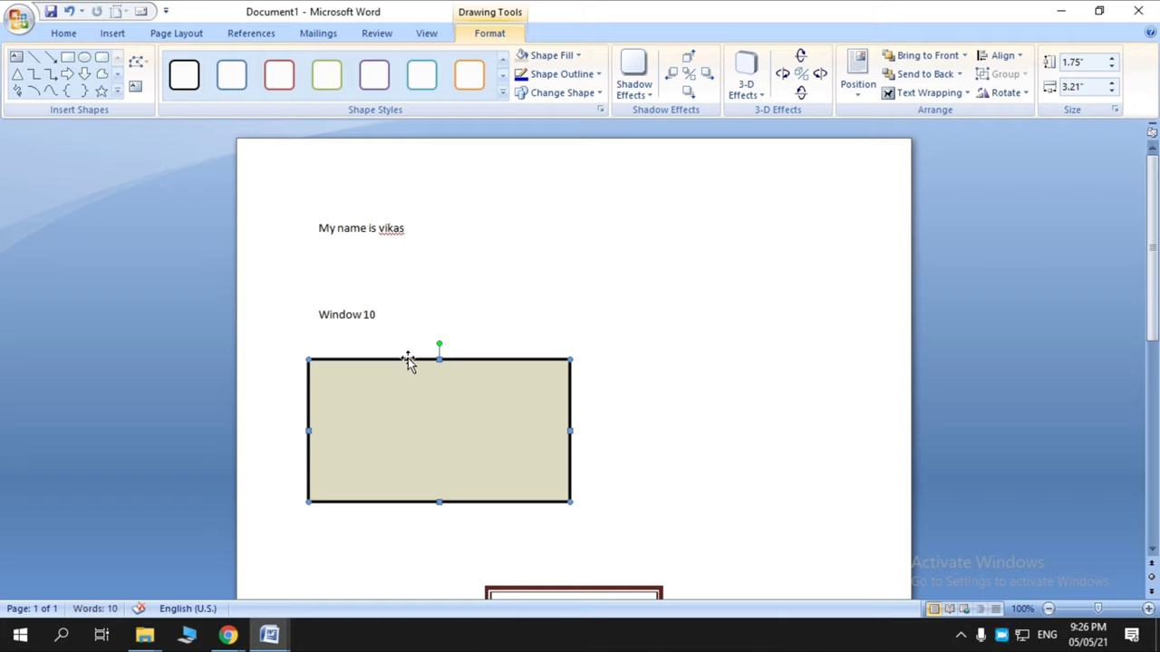
{"action": "left_click", "coordinate": [112, 33]}
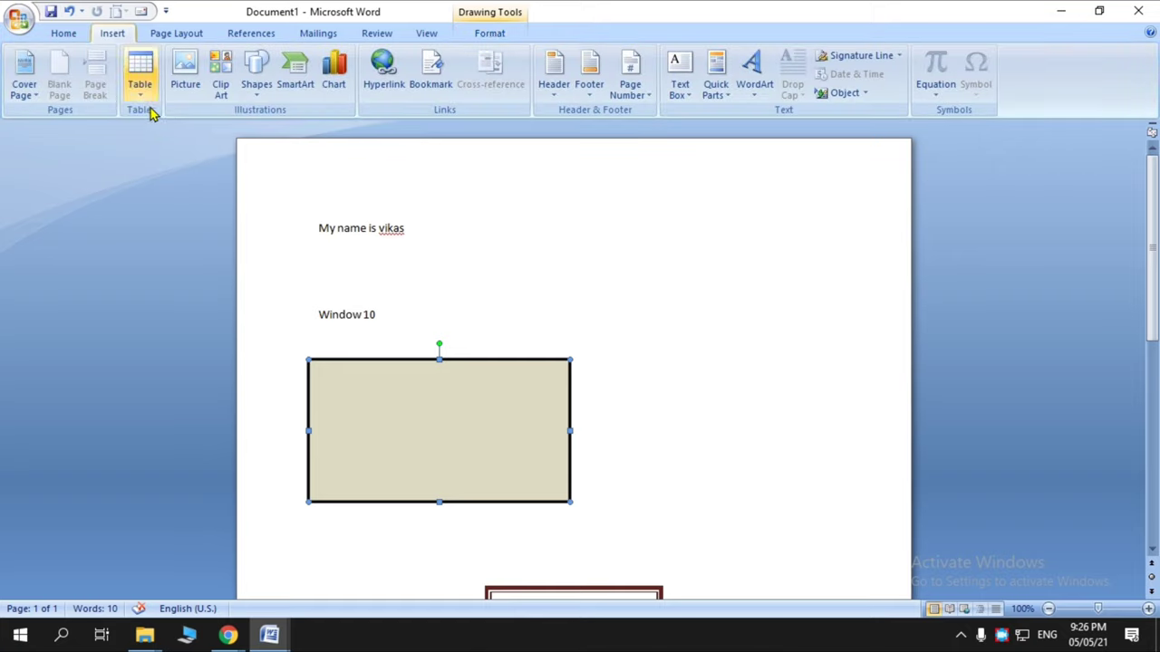
Step: Insert the FILE PHOTO picture from the Desktop folder into the document
{"action": "left_click", "coordinate": [185, 72]}
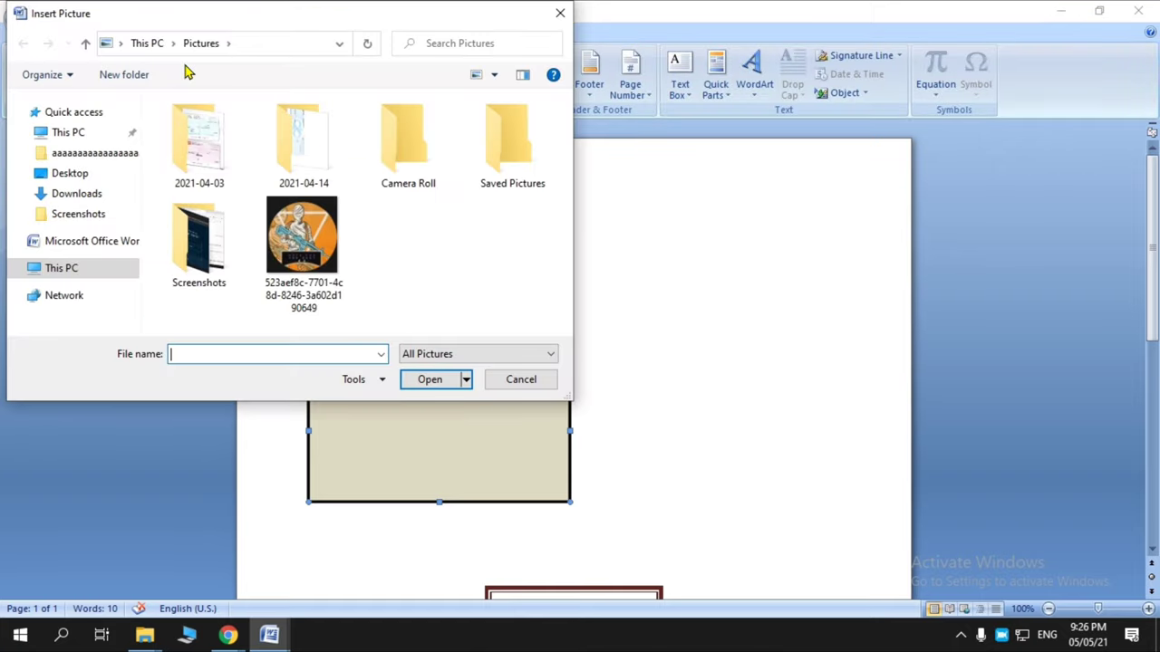
{"action": "left_click", "coordinate": [73, 173]}
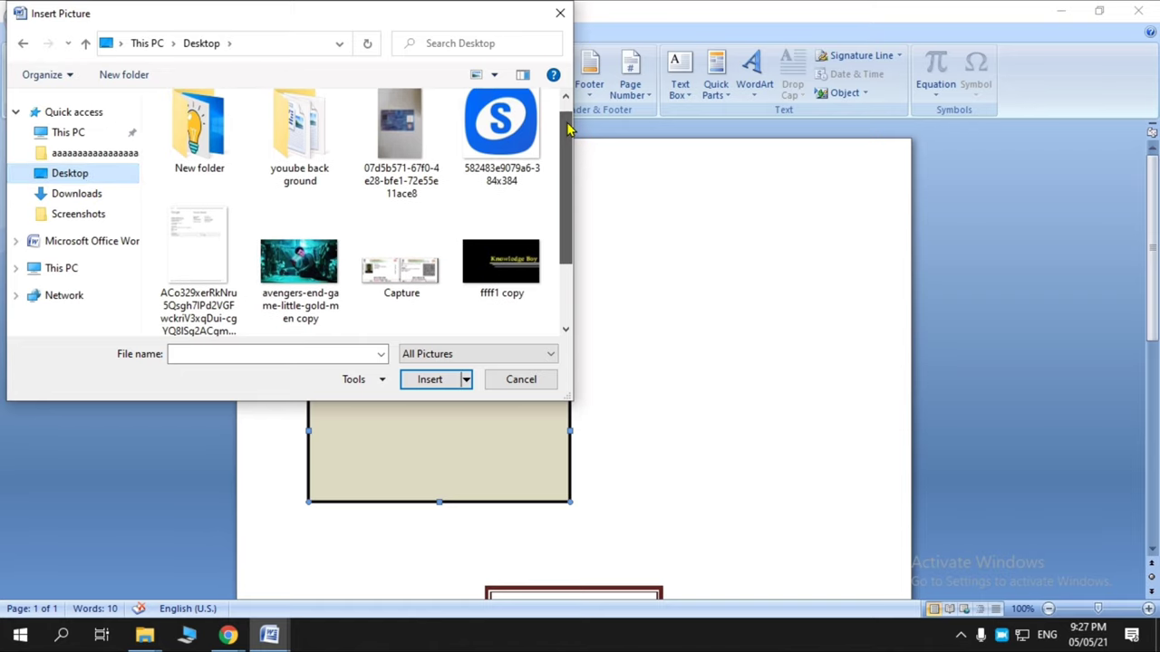
{"action": "left_click_drag", "start_coordinate": [568, 118], "coordinate": [574, 212]}
{"action": "left_click", "coordinate": [195, 304]}
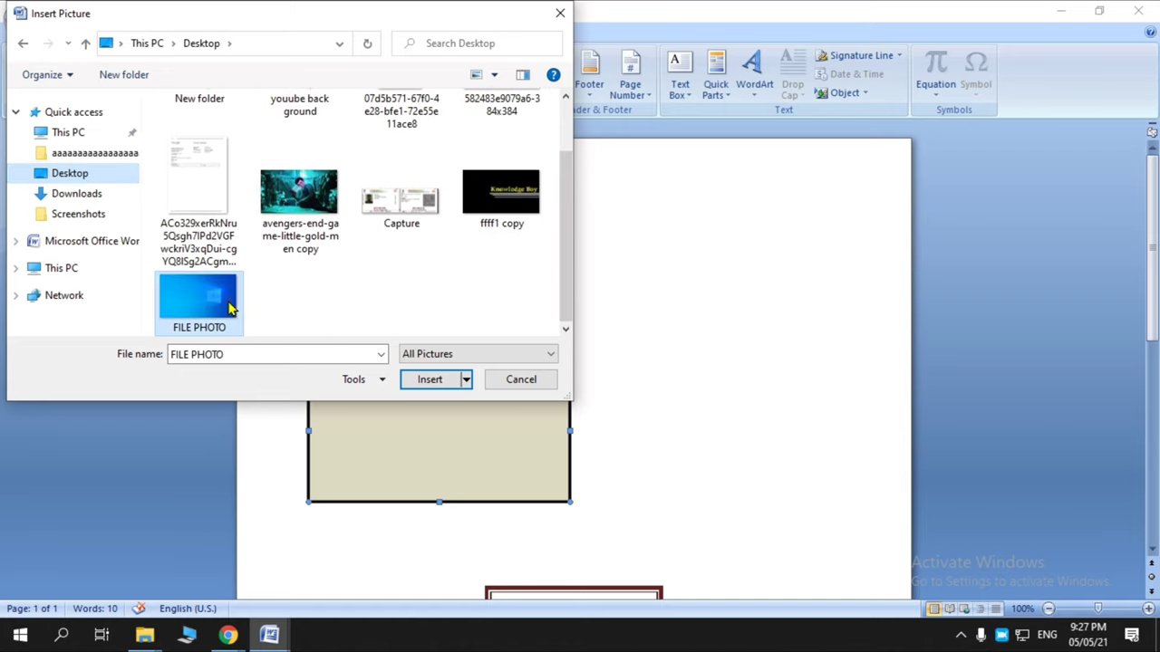
{"action": "left_click", "coordinate": [429, 381]}
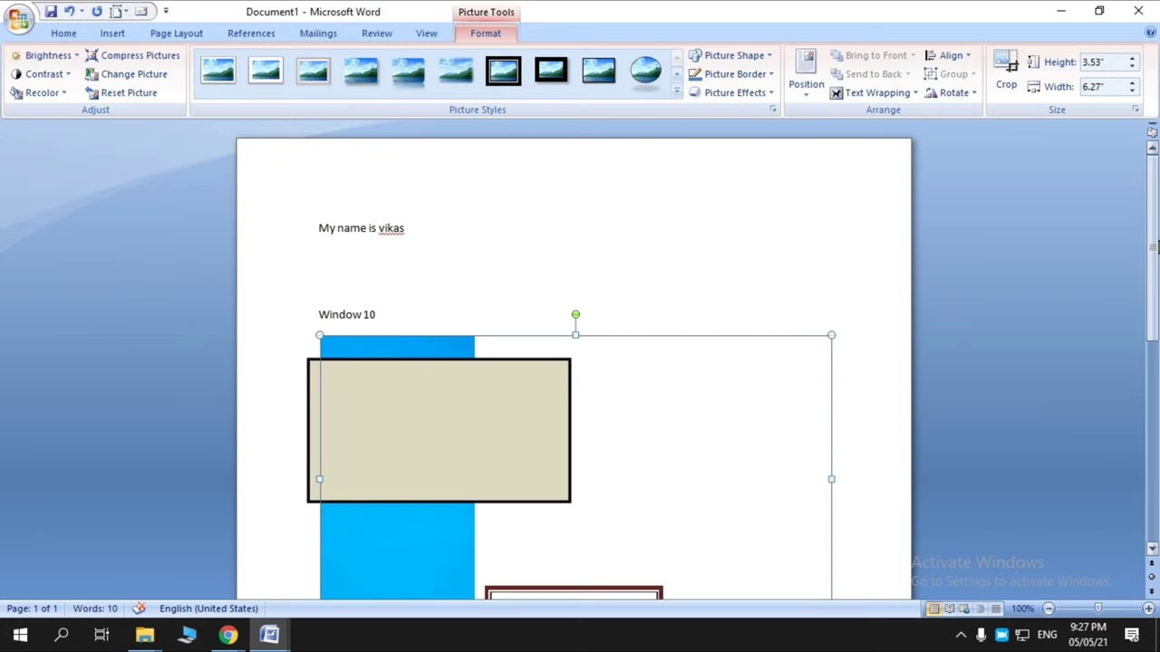
Step: Shrink the picture to about 1.58" × 2.81" and move it inside the tan rectangle
{"action": "scroll", "coordinate": [740, 484], "scroll_direction": "down", "scroll_amount": 5}
{"action": "scroll", "coordinate": [831, 497], "scroll_direction": "up", "scroll_amount": 2}
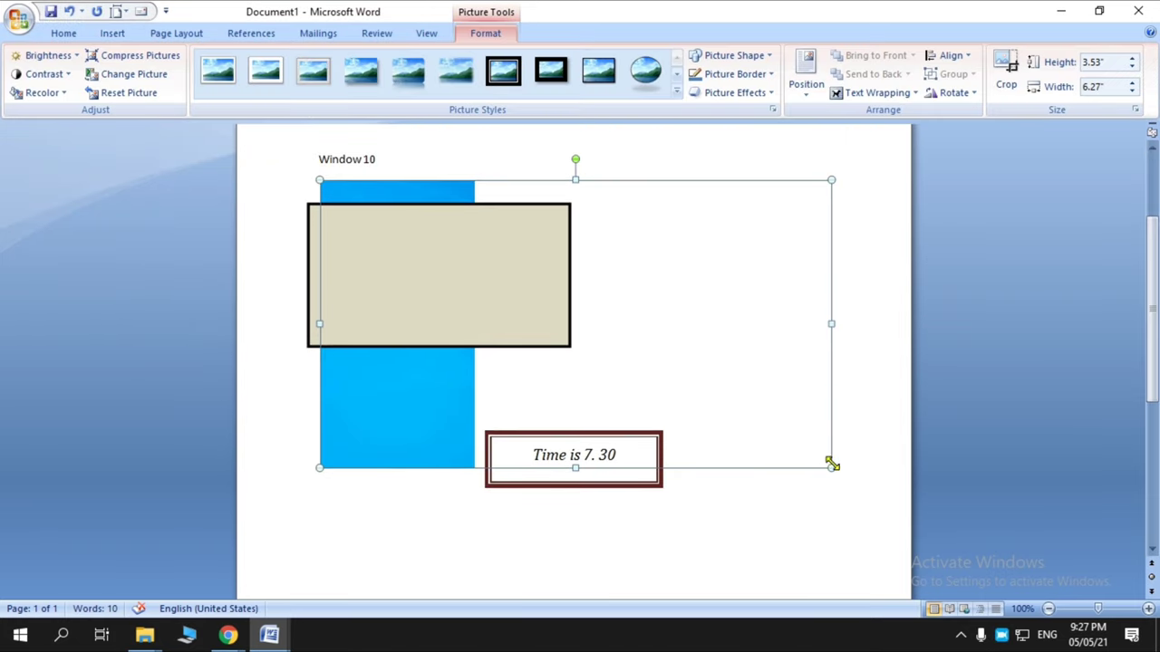
{"action": "mouse_move", "coordinate": [832, 465]}
{"action": "left_mouse_down"}
{"action": "mouse_move", "coordinate": [575, 269]}
{"action": "mouse_move", "coordinate": [549, 310]}
{"action": "left_mouse_up"}
{"action": "left_click_drag", "start_coordinate": [512, 251], "coordinate": [519, 283]}
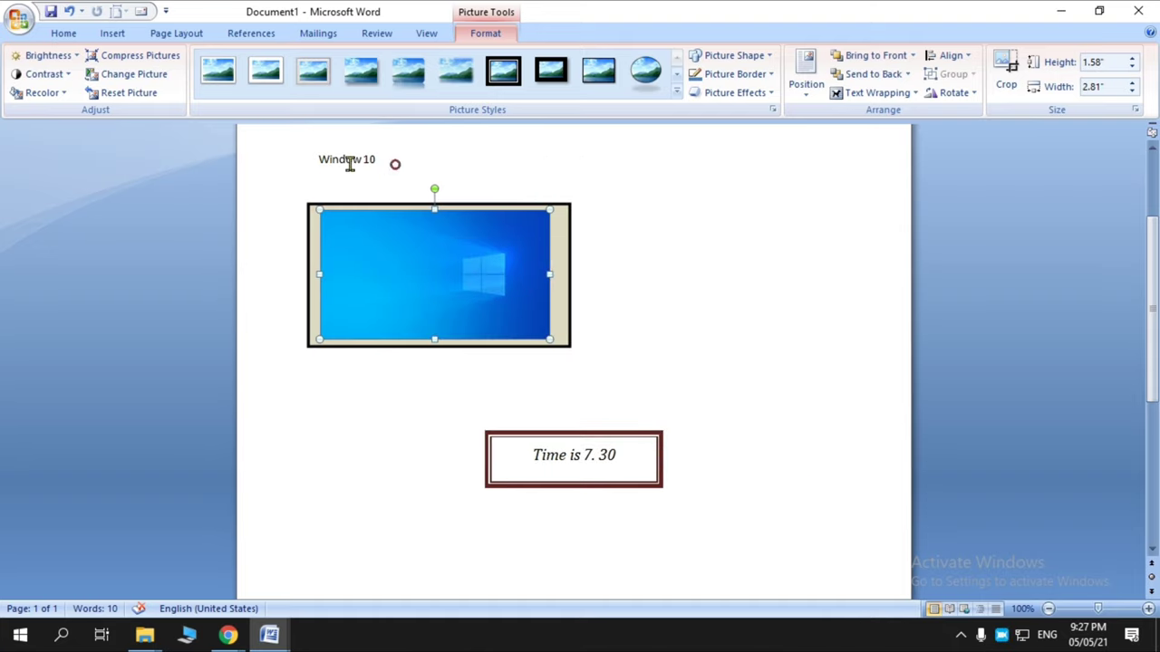
{"action": "left_click", "coordinate": [298, 169]}
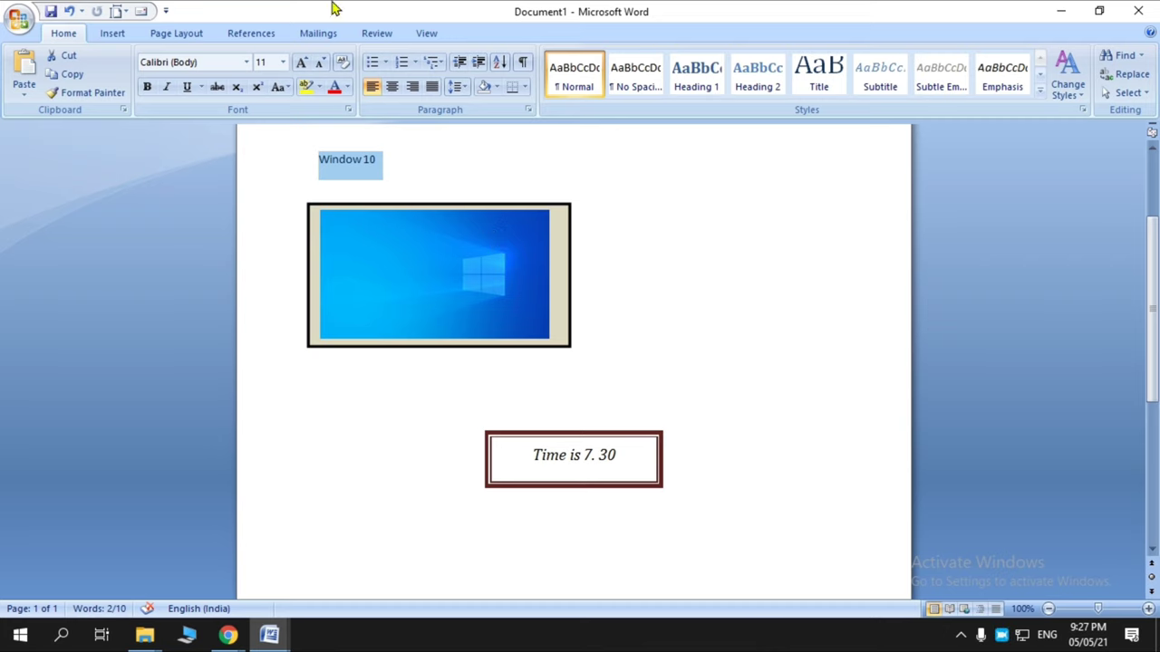
Step: Return to the Insert tab, dismiss the Shapes gallery unused, and scroll back to the page top
{"action": "left_click", "coordinate": [119, 38]}
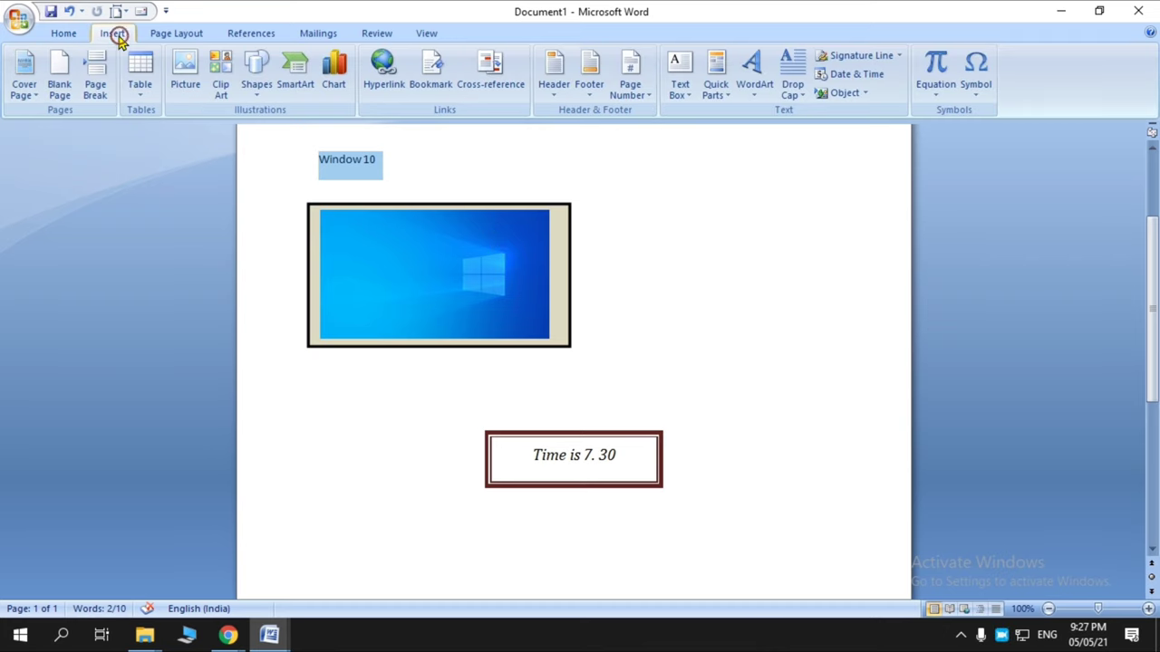
{"action": "left_click", "coordinate": [258, 73]}
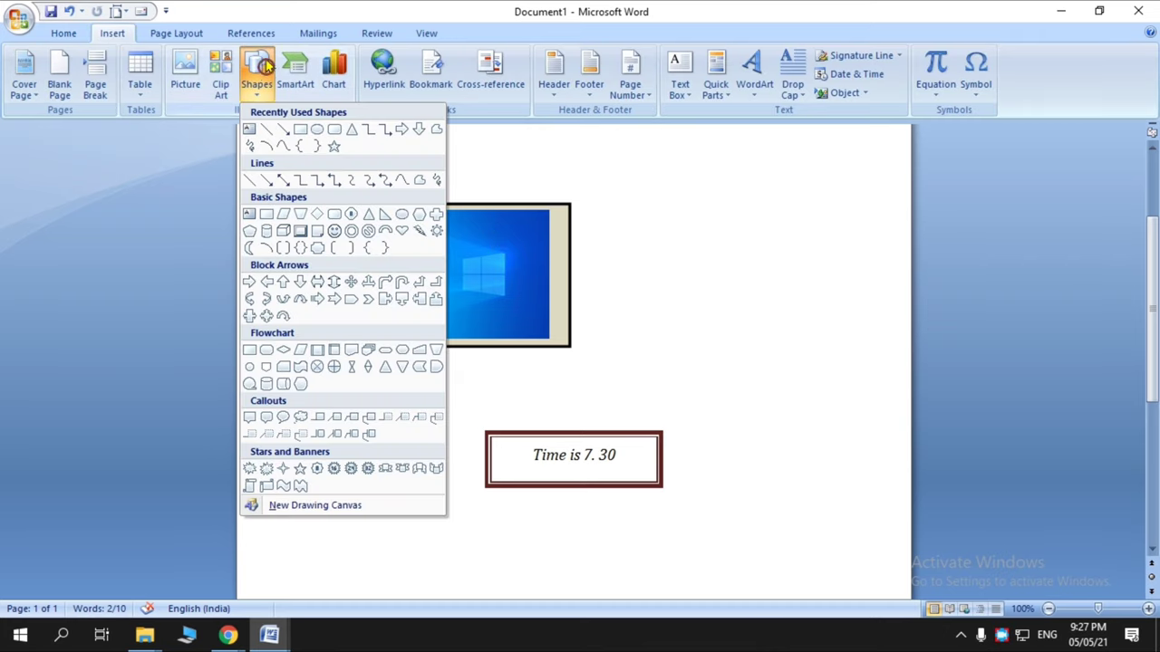
{"action": "left_click", "coordinate": [731, 261]}
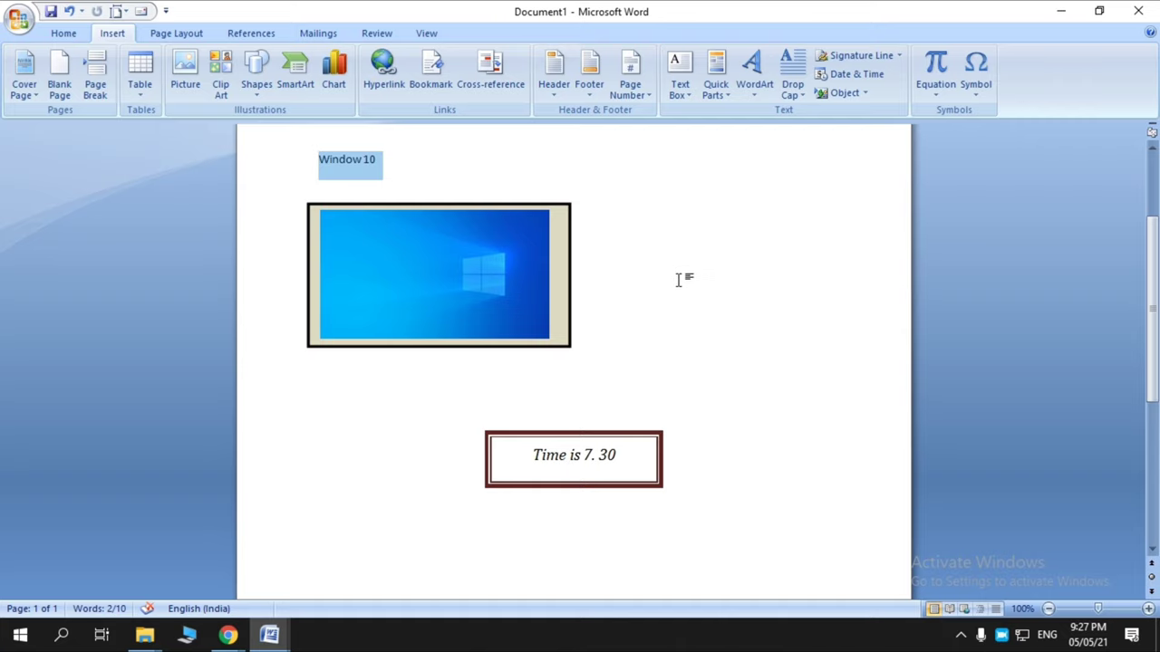
{"action": "left_click_drag", "start_coordinate": [1155, 292], "coordinate": [1155, 232]}
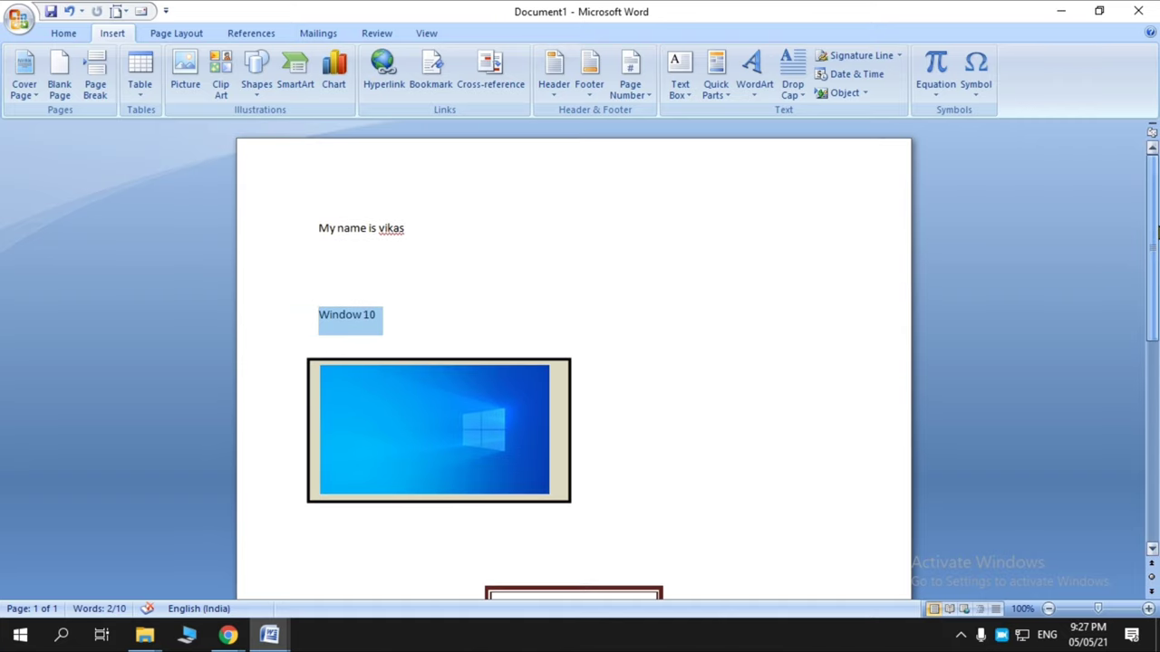